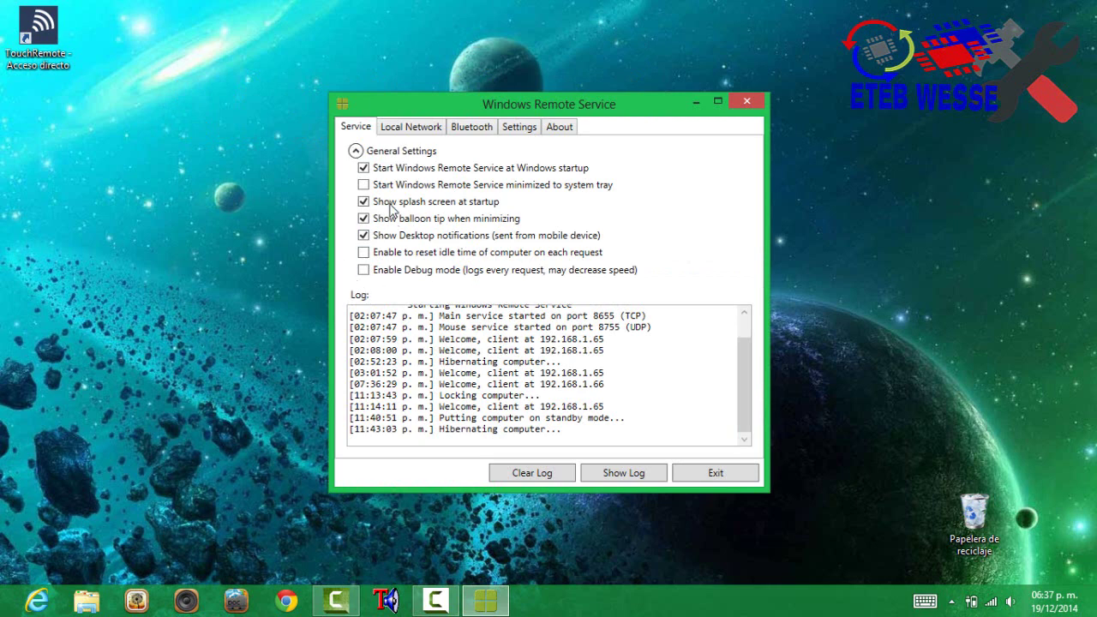
# Review the Local Network, Bluetooth, Settings and About pages of Windows Remote Service and return to the general service settings.
pyautogui.click(365, 171)
pyautogui.click(364, 169)
pyautogui.click(420, 131)
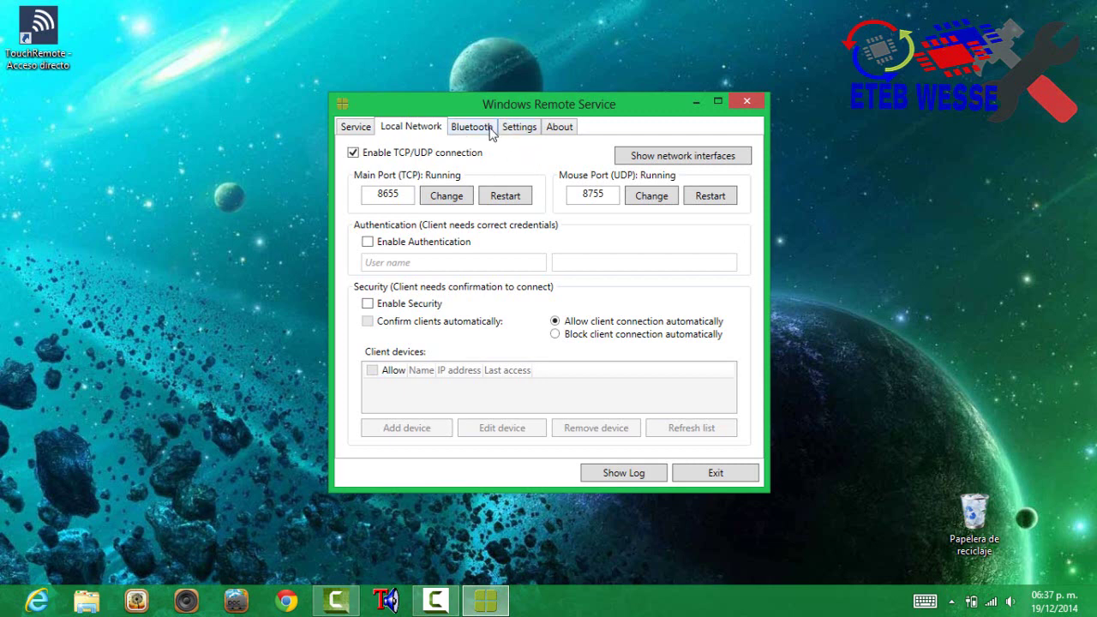
pyautogui.click(492, 129)
pyautogui.click(523, 128)
pyautogui.click(559, 128)
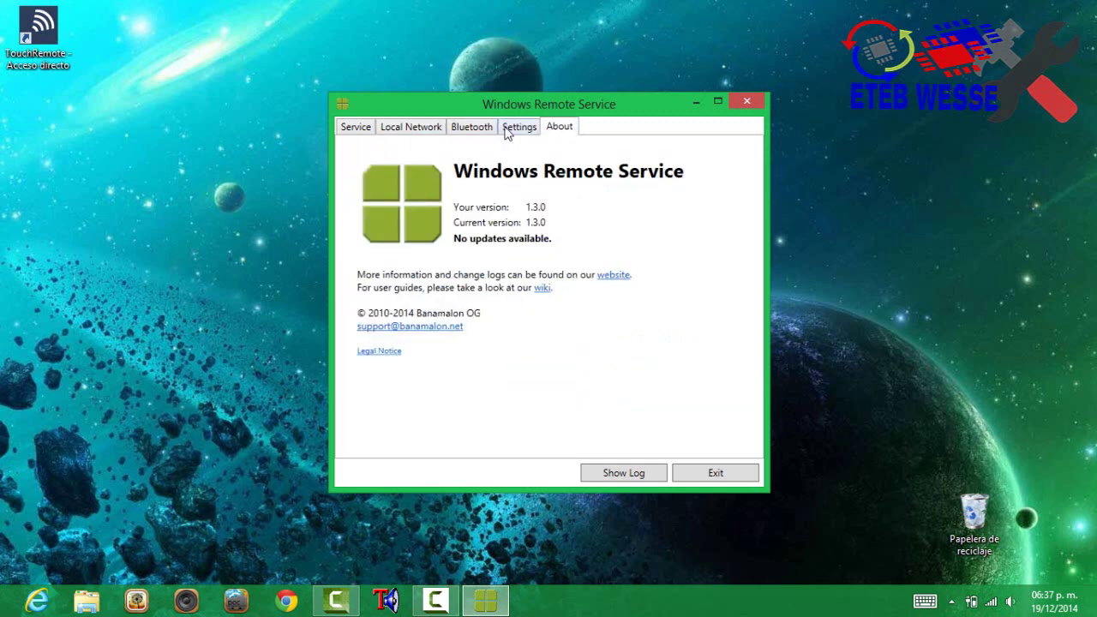
pyautogui.click(369, 126)
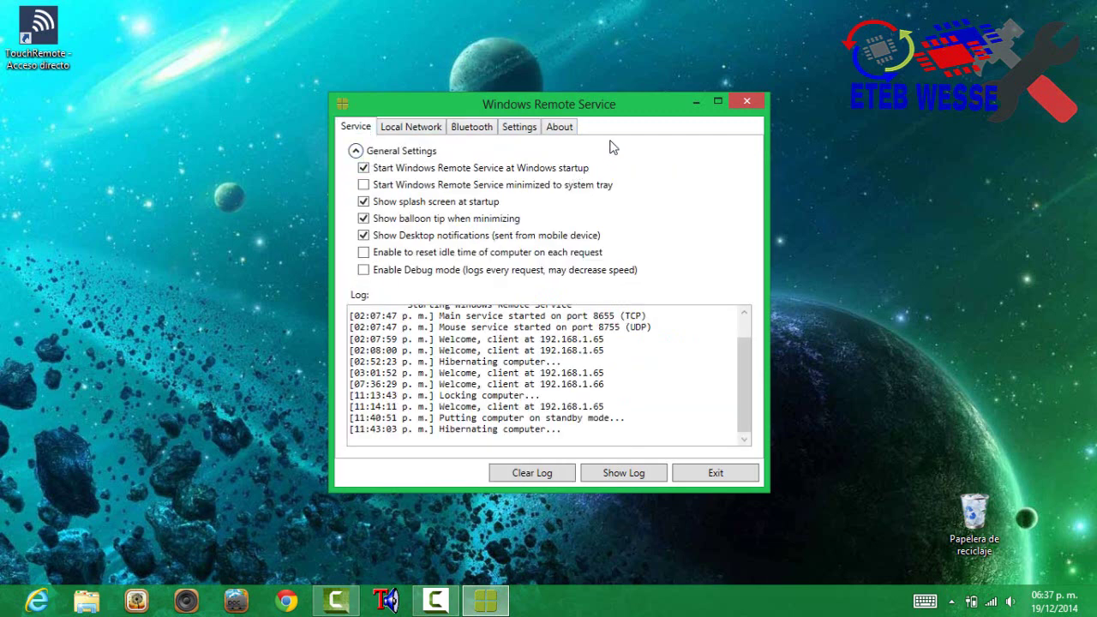
# Check the latest client connection entries in the service log and minimize the Windows Remote Service window.
pyautogui.moveTo(743, 360); pyautogui.dragTo(759, 410)
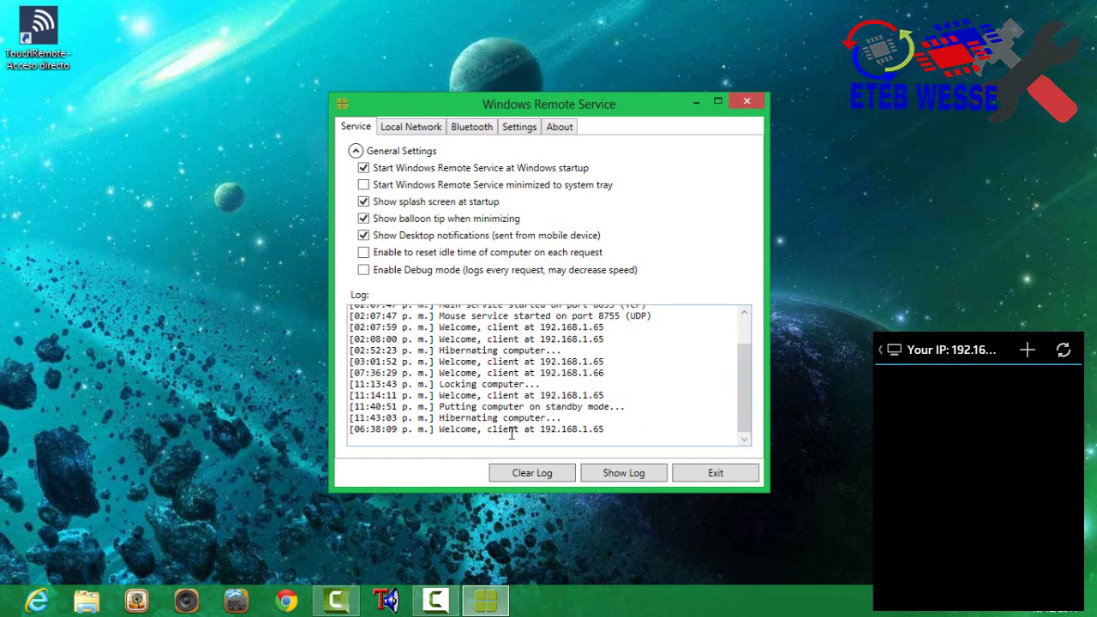
pyautogui.moveTo(511, 433); pyautogui.dragTo(605, 431)
pyautogui.click(630, 417)
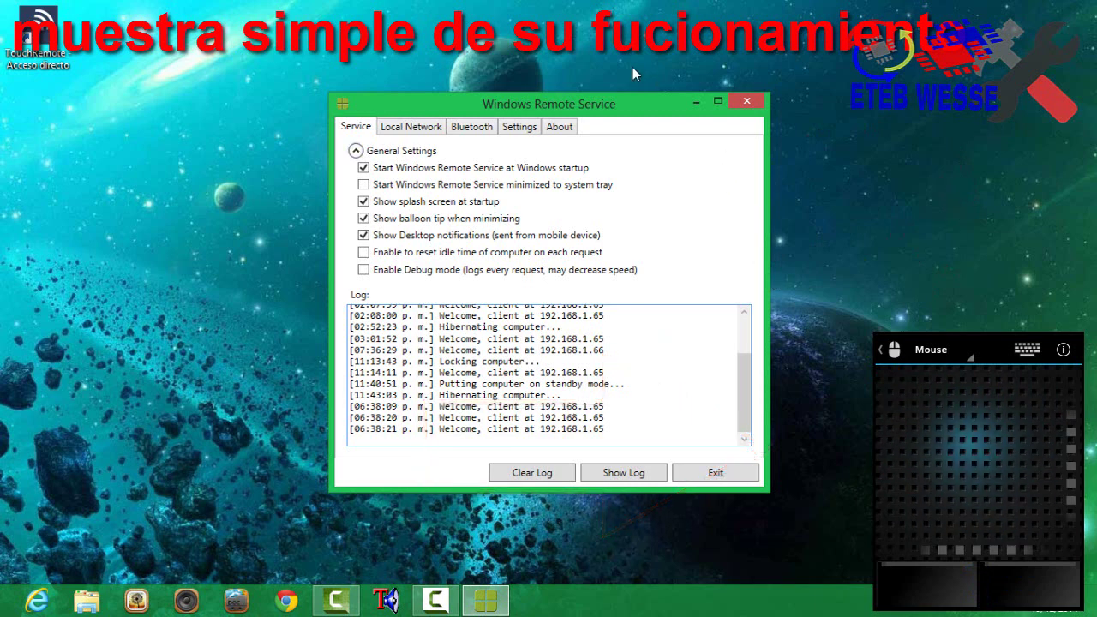
pyautogui.click(694, 103)
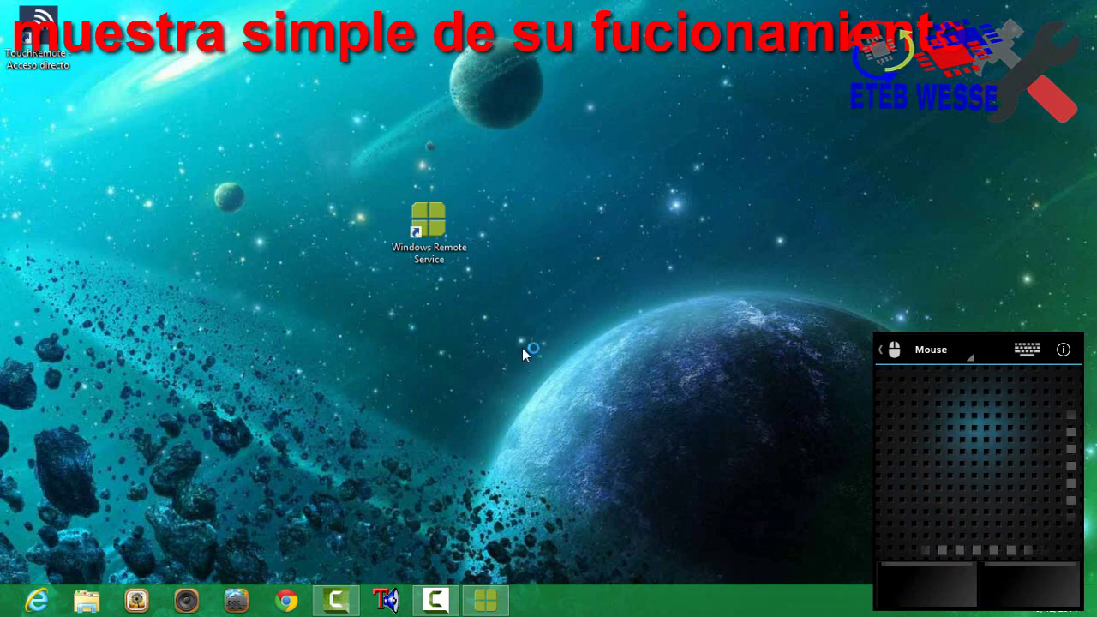
# Test the system volume control by lowering the volume, raising it and lowering it again.
pyautogui.press('XF86AudioLowerVolume')
pyautogui.press('XF86AudioLowerVolume')
pyautogui.press('XF86AudioLowerVolume')
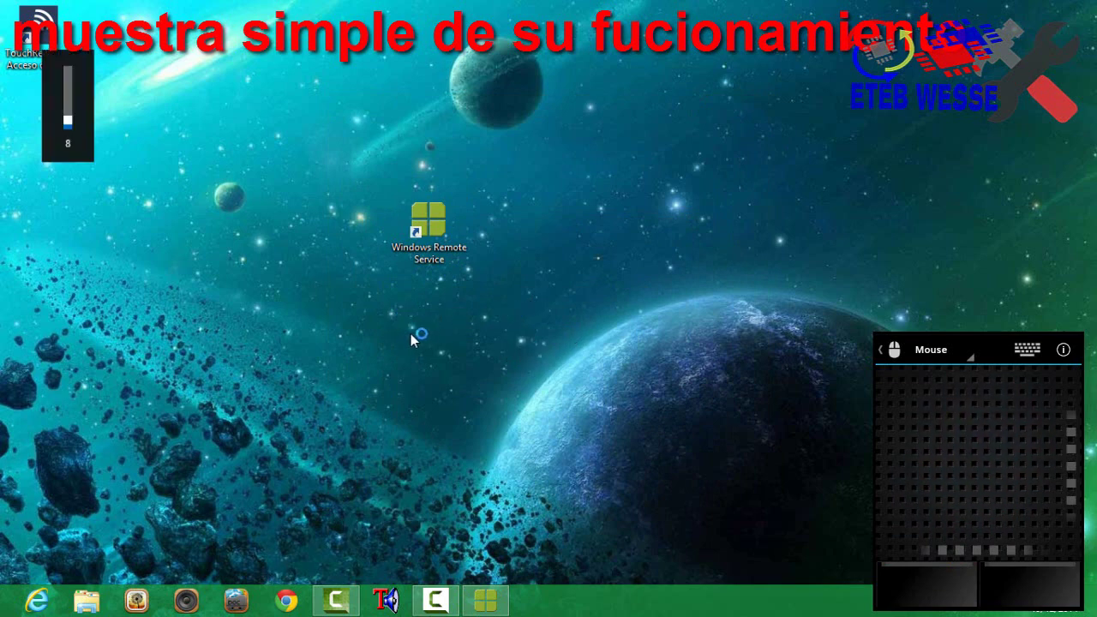
pyautogui.press('XF86AudioRaiseVolume')
pyautogui.press('XF86AudioRaiseVolume')
pyautogui.press('XF86AudioRaiseVolume')
pyautogui.press('XF86AudioRaiseVolume')
pyautogui.press('XF86AudioRaiseVolume')
pyautogui.press('XF86AudioRaiseVolume')
pyautogui.press('XF86AudioRaiseVolume')
pyautogui.press('XF86AudioRaiseVolume')
pyautogui.press('XF86AudioLowerVolume')
pyautogui.press('XF86AudioLowerVolume')
pyautogui.press('XF86AudioLowerVolume')
pyautogui.press('XF86AudioLowerVolume')
pyautogui.press('XF86AudioLowerVolume')
pyautogui.press('XF86AudioLowerVolume')
pyautogui.press('XF86AudioLowerVolume')
pyautogui.press('XF86AudioLowerVolume')
pyautogui.press('XF86AudioLowerVolume')
pyautogui.press('XF86AudioLowerVolume')
pyautogui.press('XF86AudioLowerVolume')
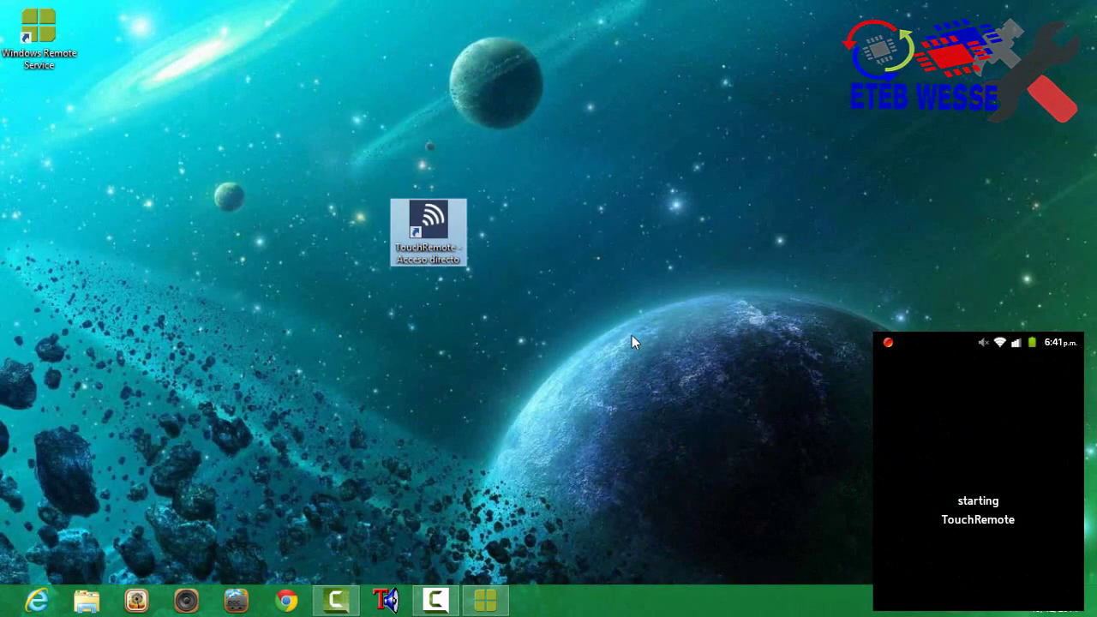
# Launch TouchRemote from its desktop shortcut and close the Windows Remote Service window.
pyautogui.moveTo(631, 335); pyautogui.dragTo(294, 117)
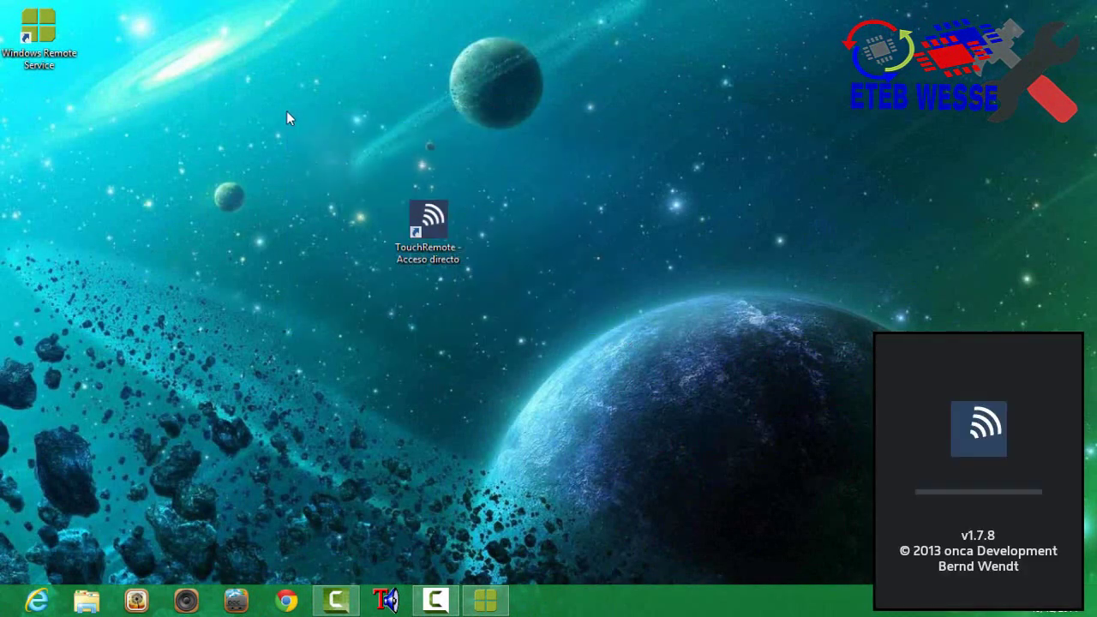
pyautogui.moveTo(329, 150); pyautogui.dragTo(394, 178)
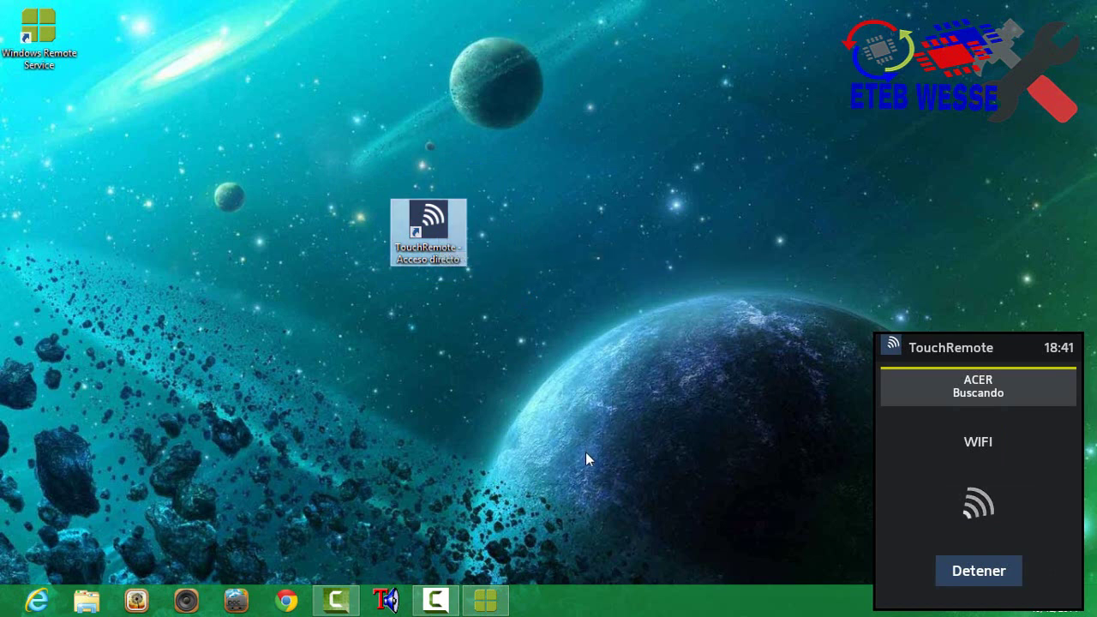
pyautogui.moveTo(485, 600)
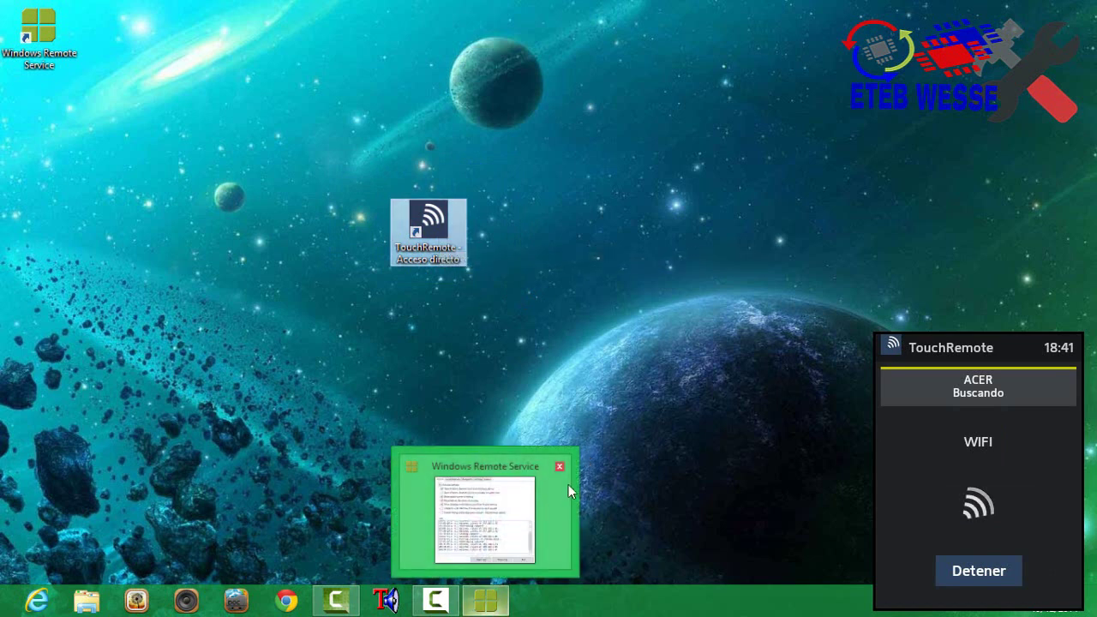
pyautogui.click(560, 467)
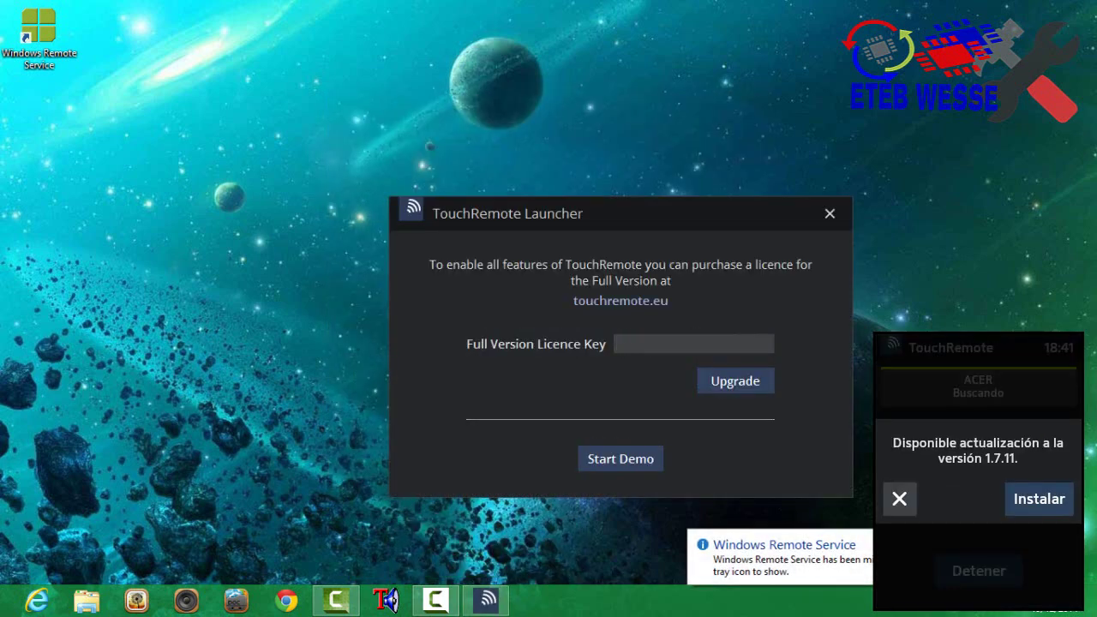
# Start the TouchRemote demo without a licence key, postponing the password setup, and minimize its window.
pyautogui.click(669, 340)
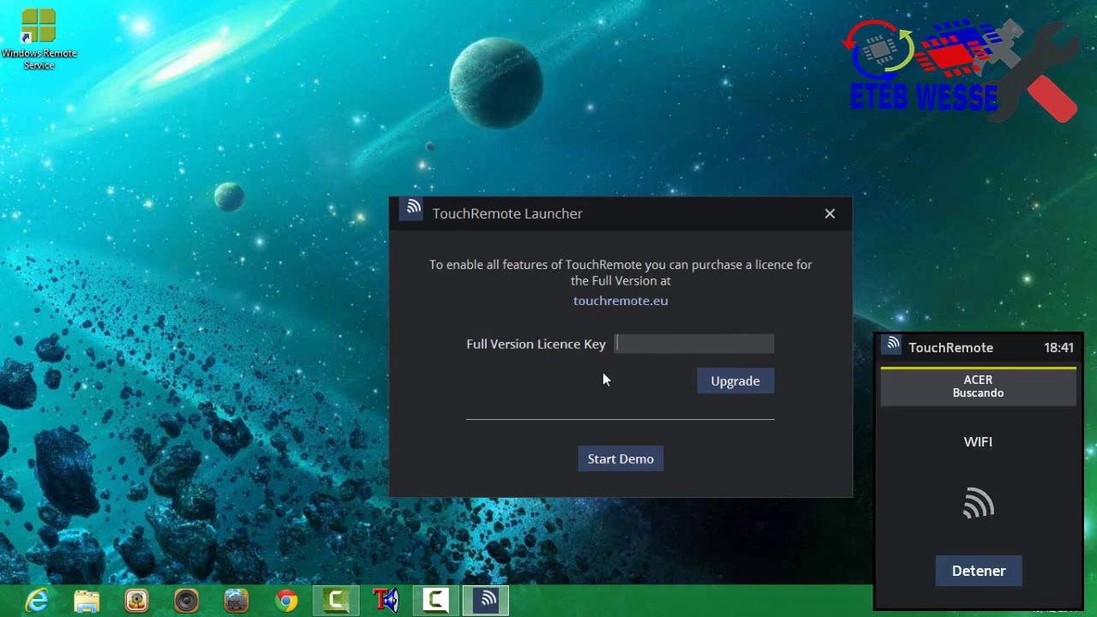
pyautogui.click(635, 460)
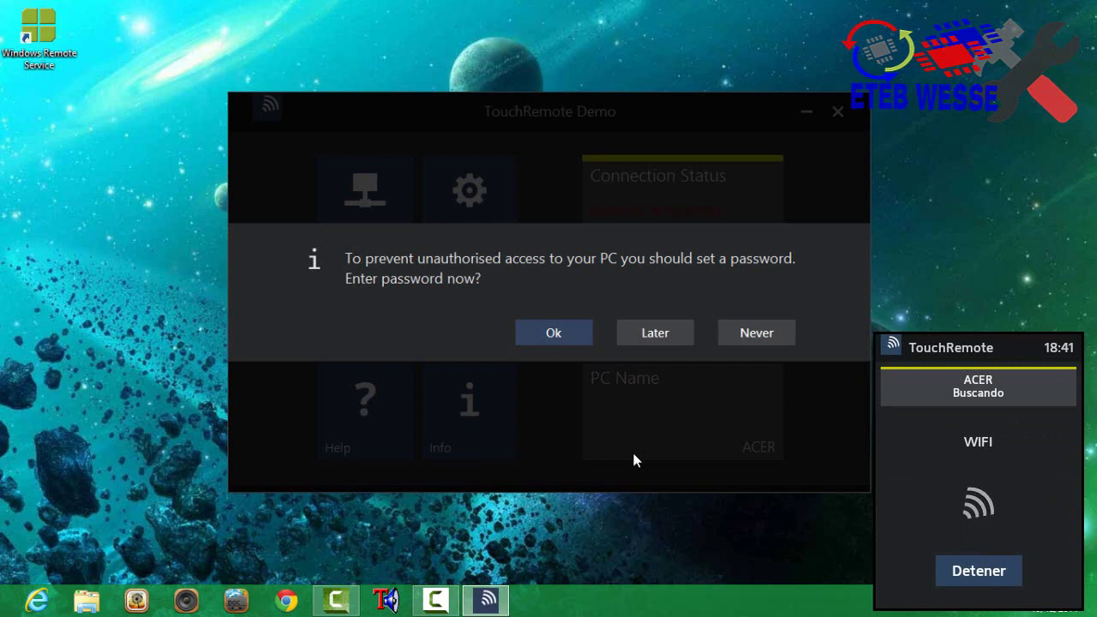
pyautogui.click(642, 336)
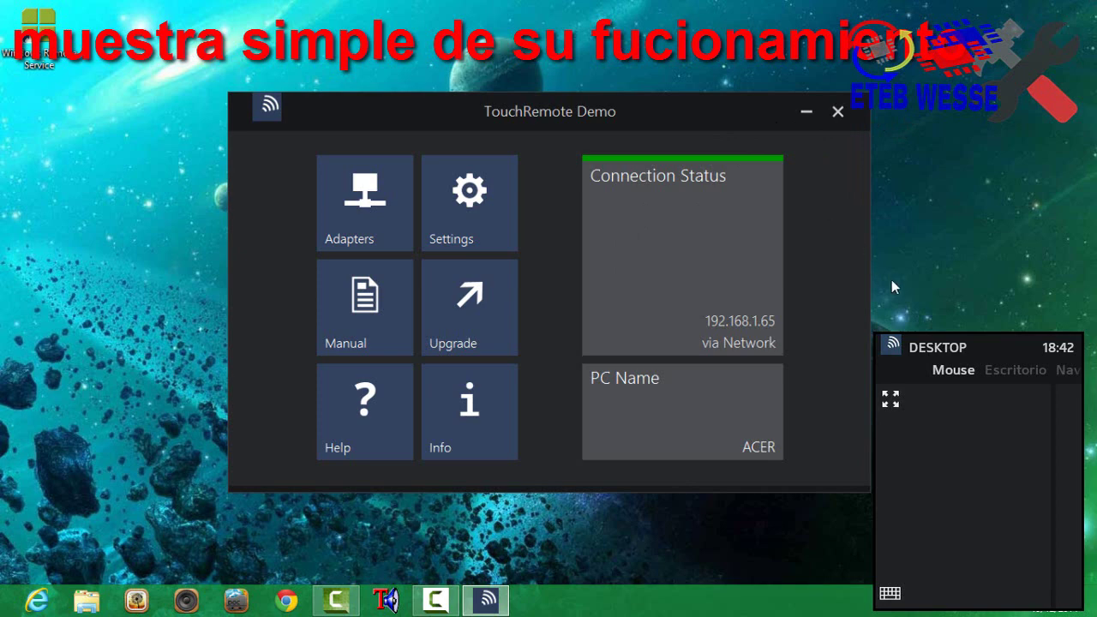
pyautogui.click(807, 112)
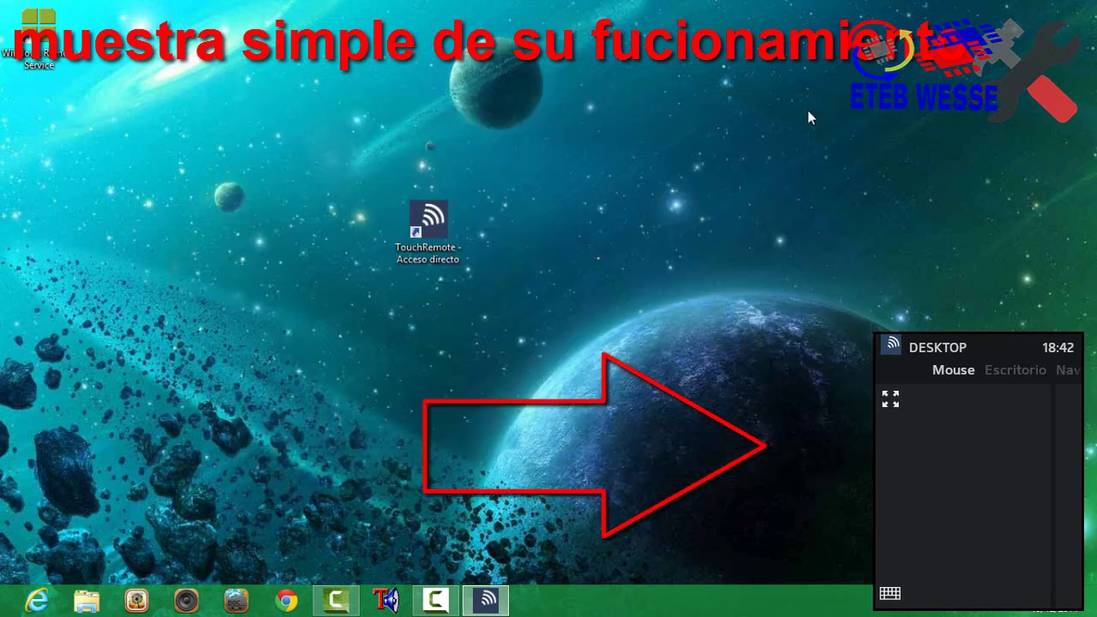